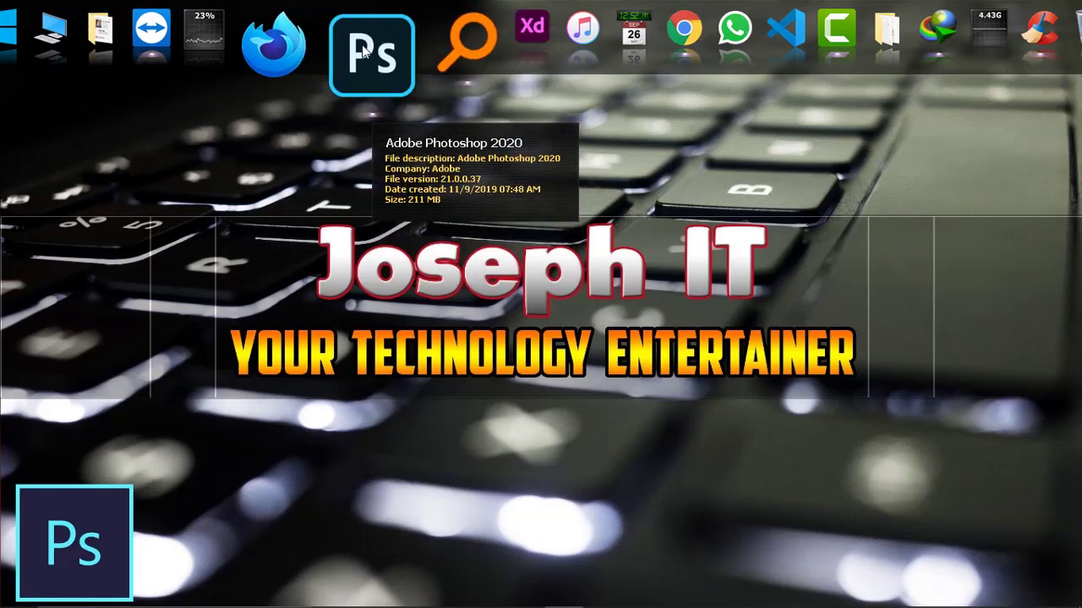
# Launch Photoshop 2020 and open Edit > Preferences on the General page
pyautogui.click(363, 53)
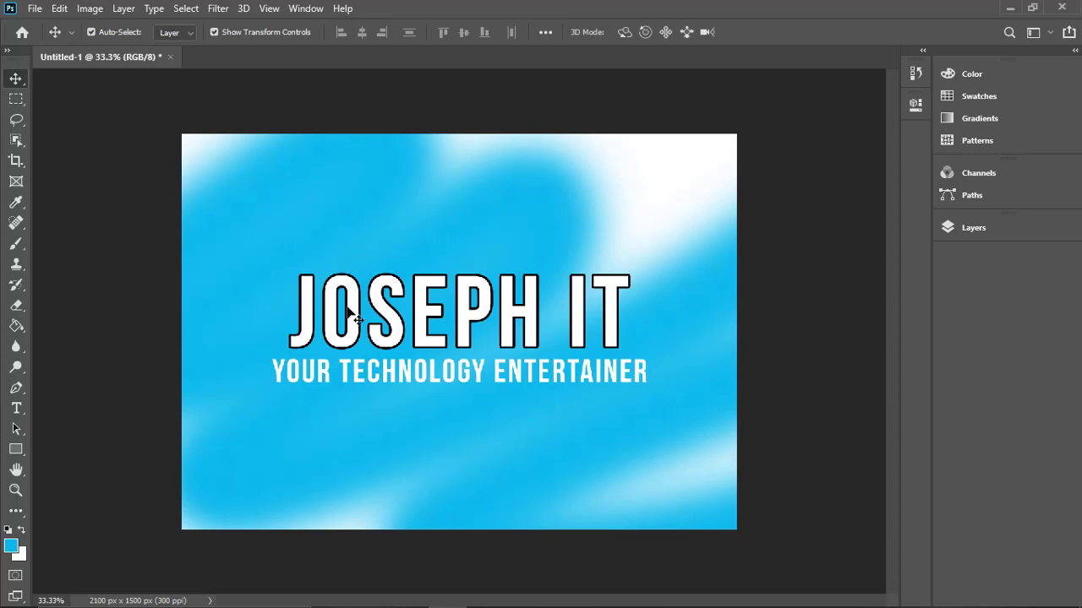
pyautogui.click(59, 8)
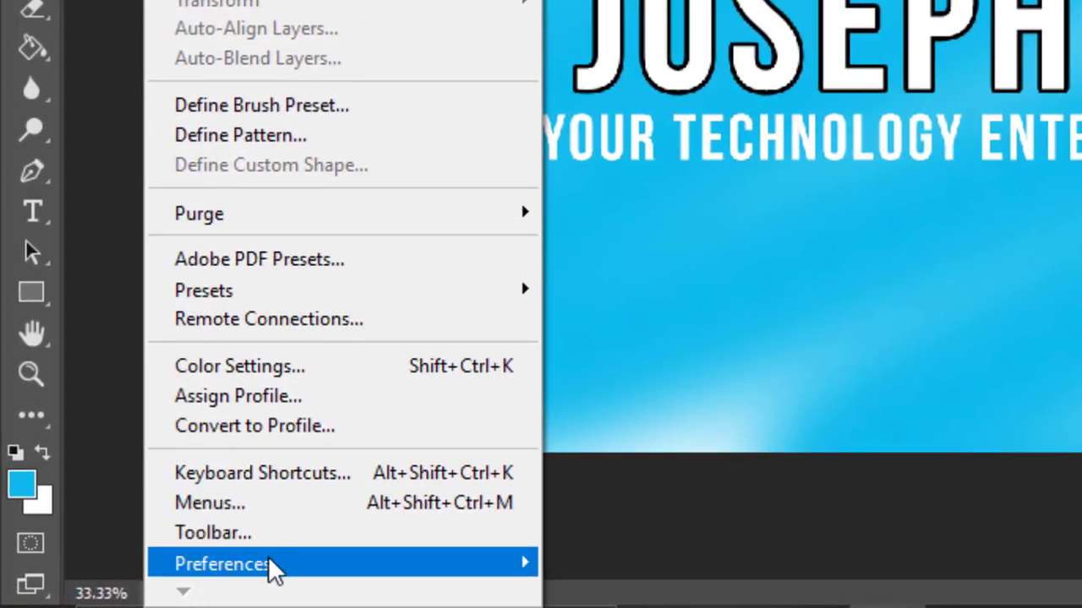
pyautogui.moveTo(139, 582)
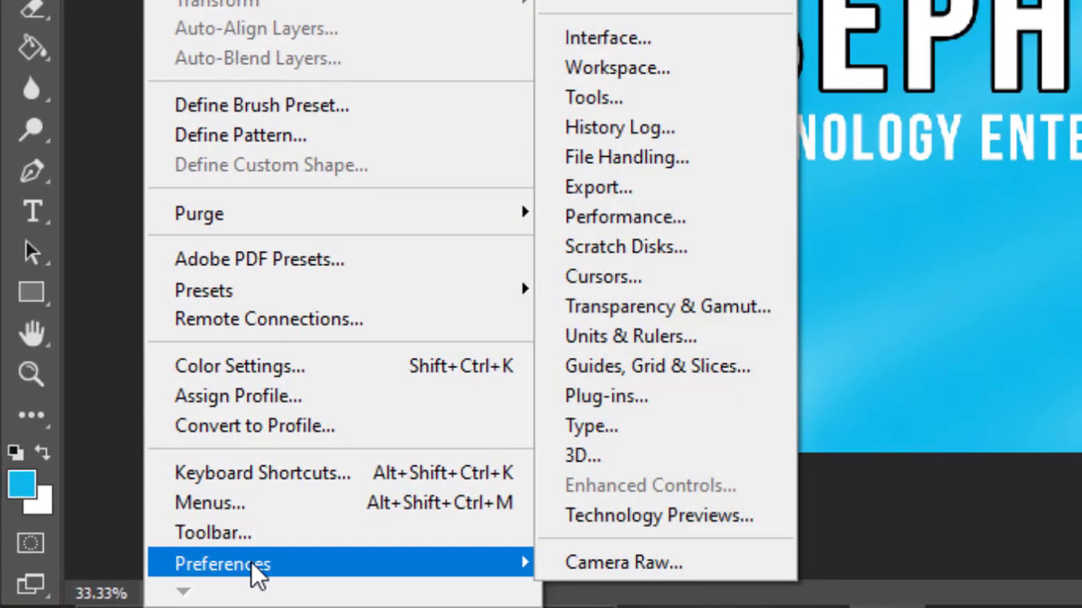
pyautogui.click(313, 575)
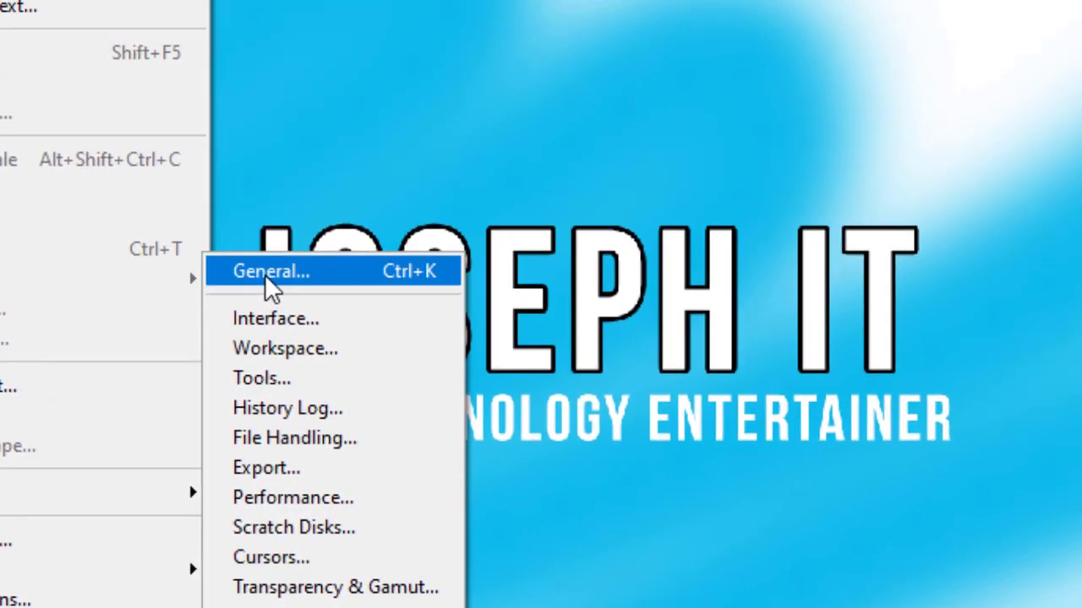
# Show File Handling preferences with automatic recovery saving kept on, every 5 Minutes
pyautogui.click(296, 300)
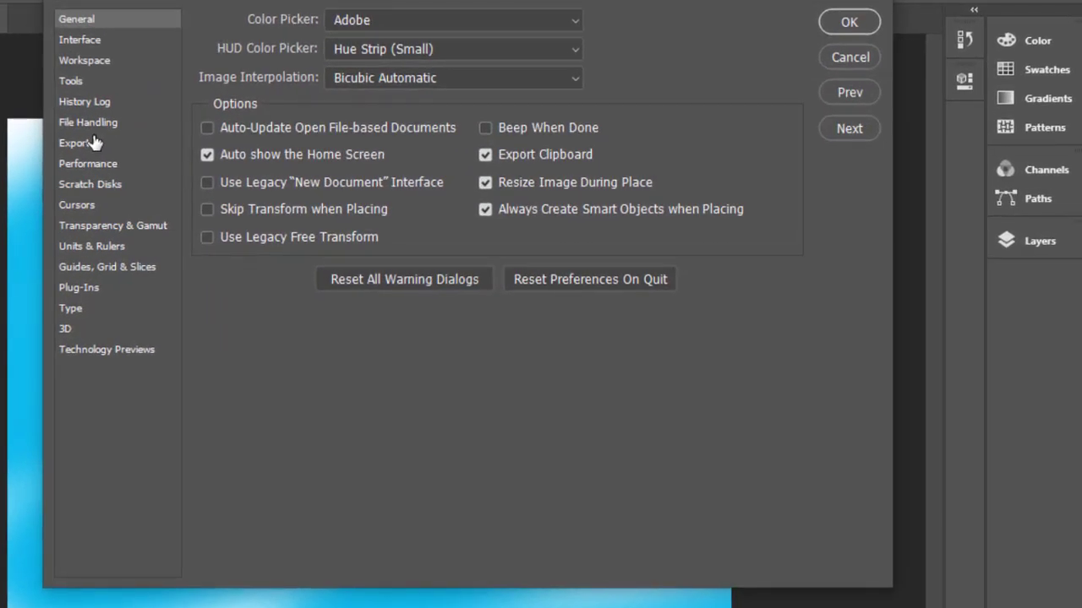
pyautogui.click(98, 125)
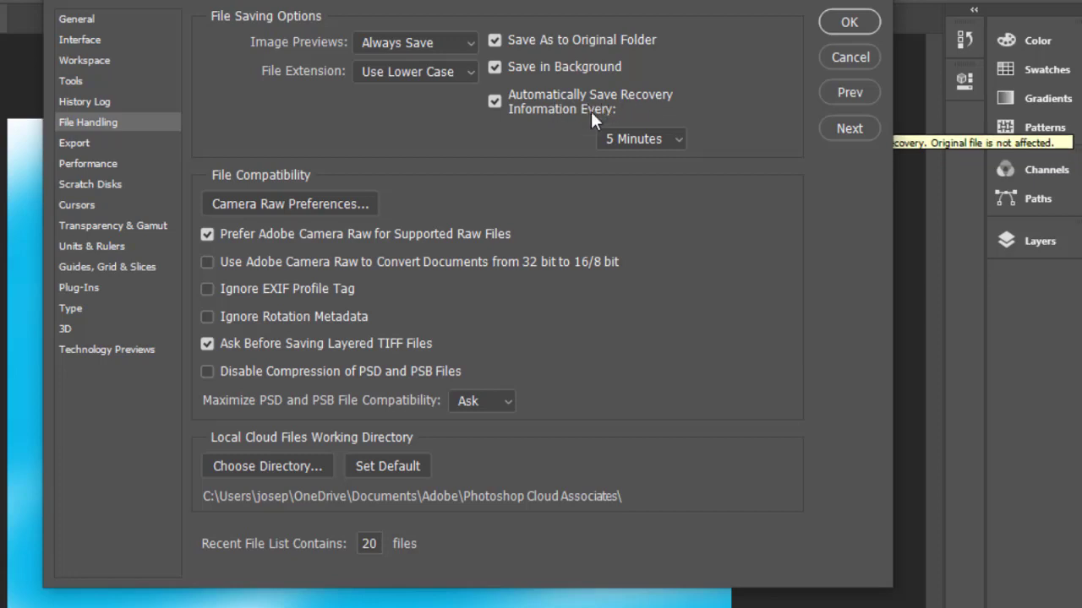
pyautogui.doubleClick(492, 106)
pyautogui.click(651, 138)
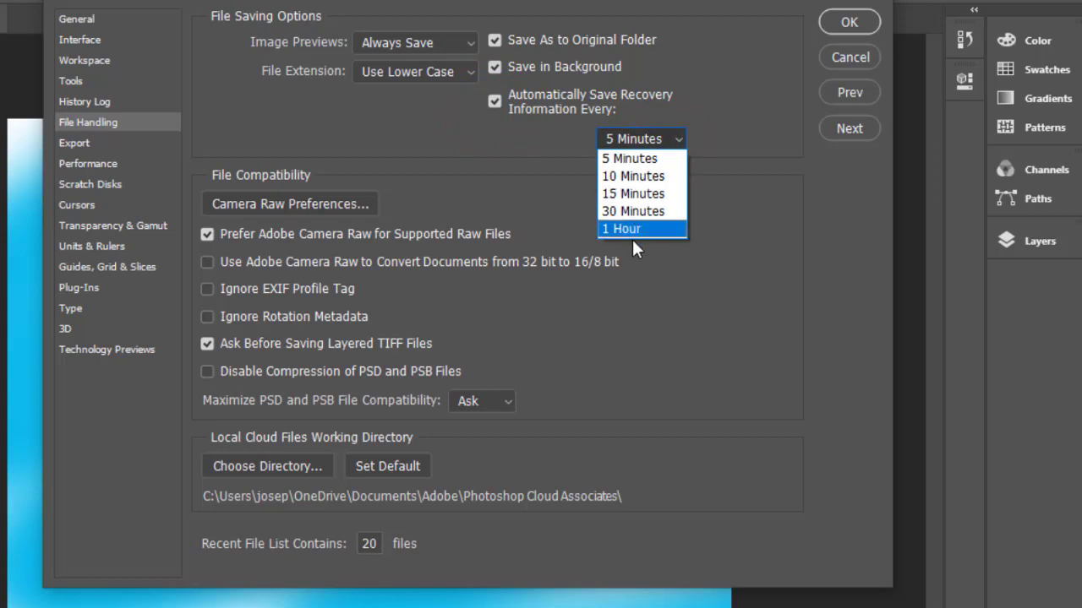
pyautogui.click(762, 179)
pyautogui.click(642, 137)
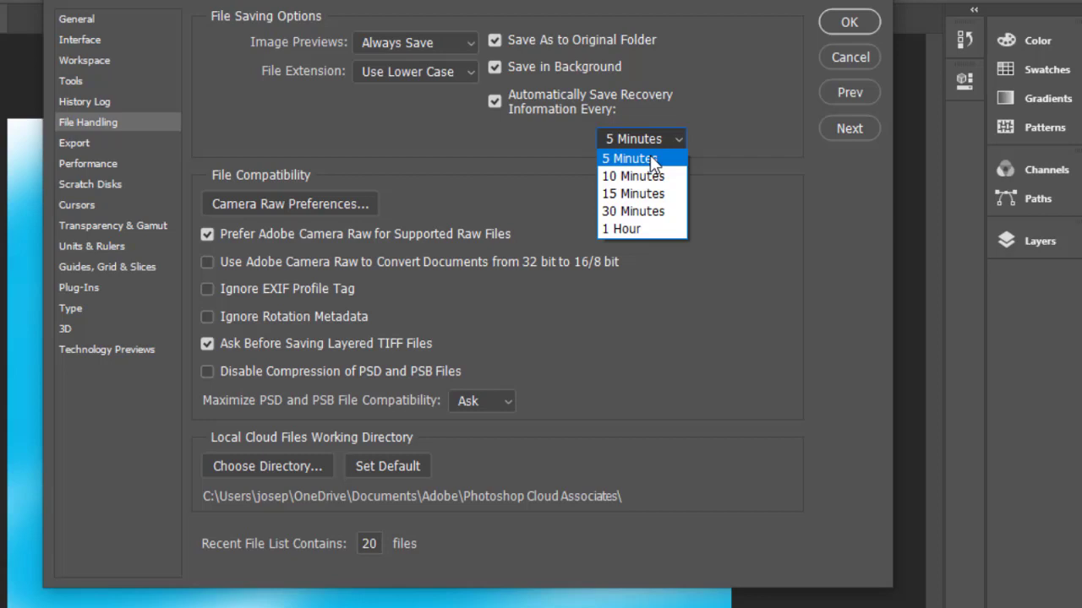
pyautogui.click(845, 26)
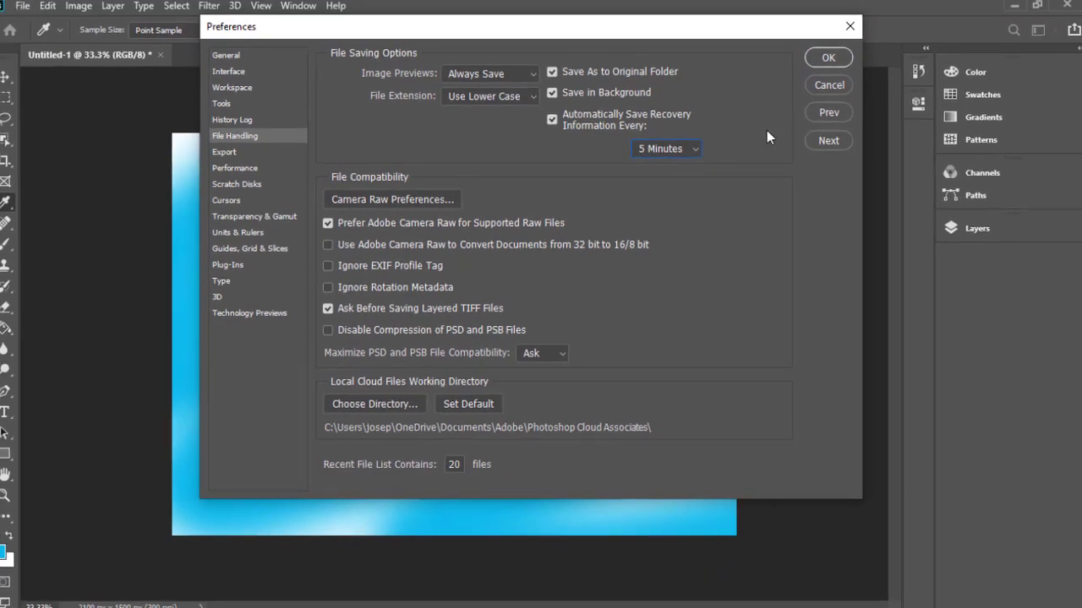
# Confirm Preferences with OK, then select Adobe Photoshop 2020 in Task Manager
pyautogui.click(849, 22)
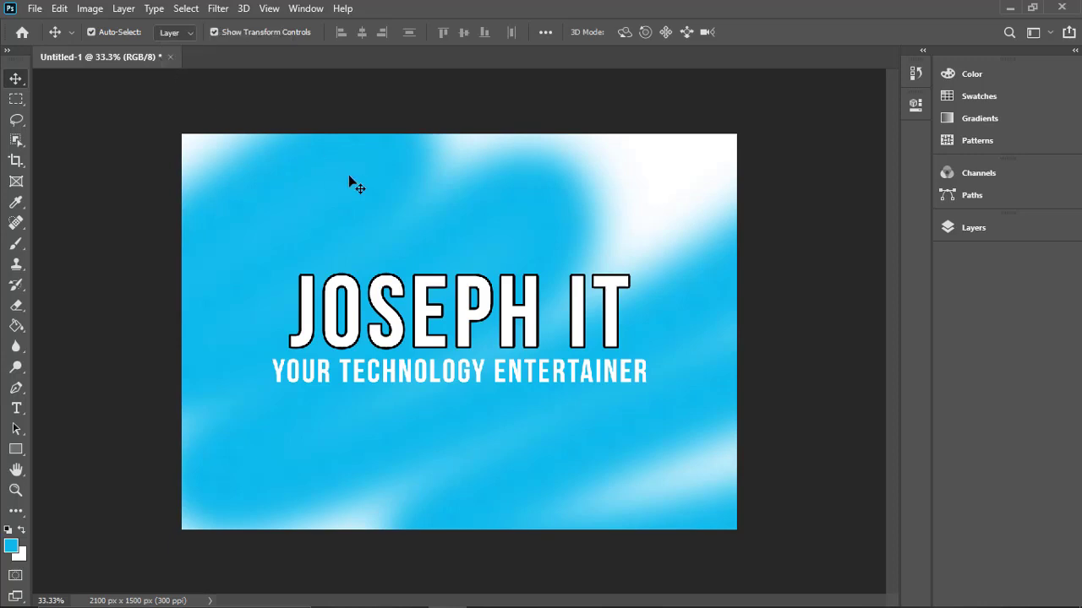
pyautogui.moveTo(704, 601)
pyautogui.rightClick(640, 596)
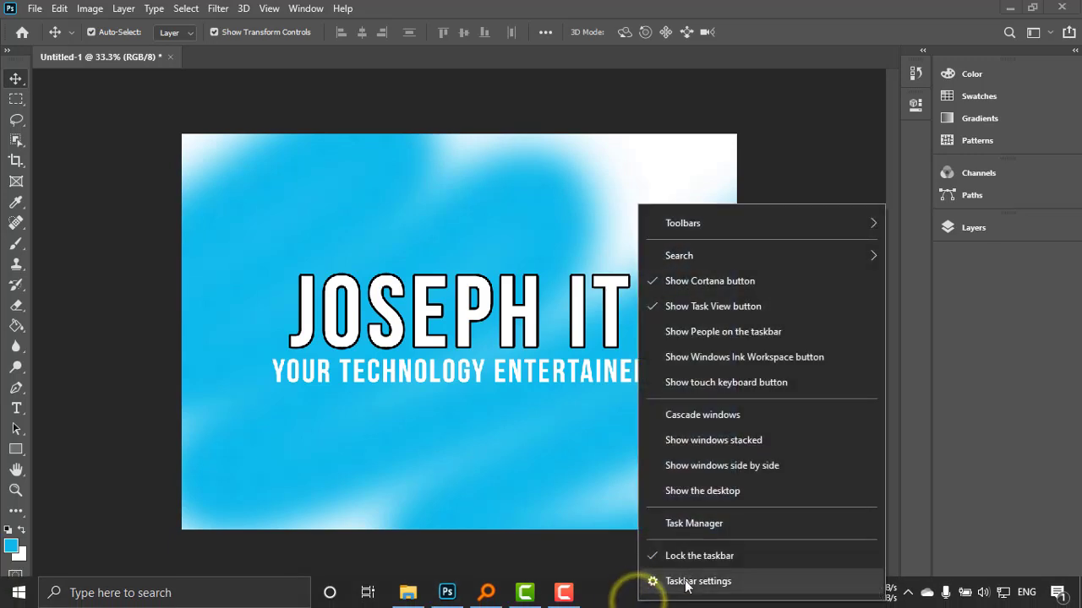
pyautogui.click(683, 524)
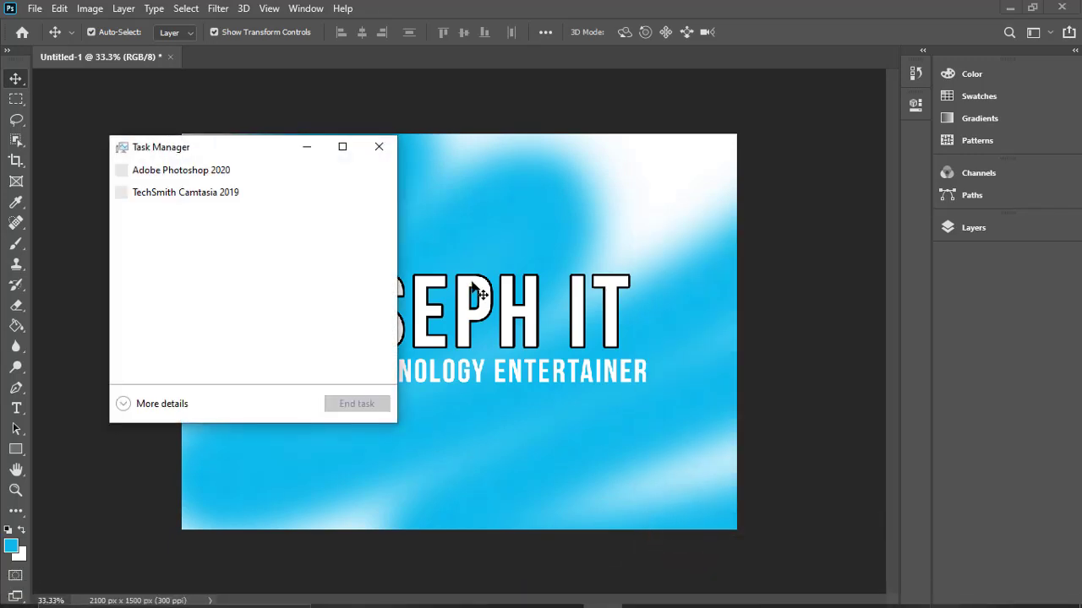
pyautogui.click(193, 172)
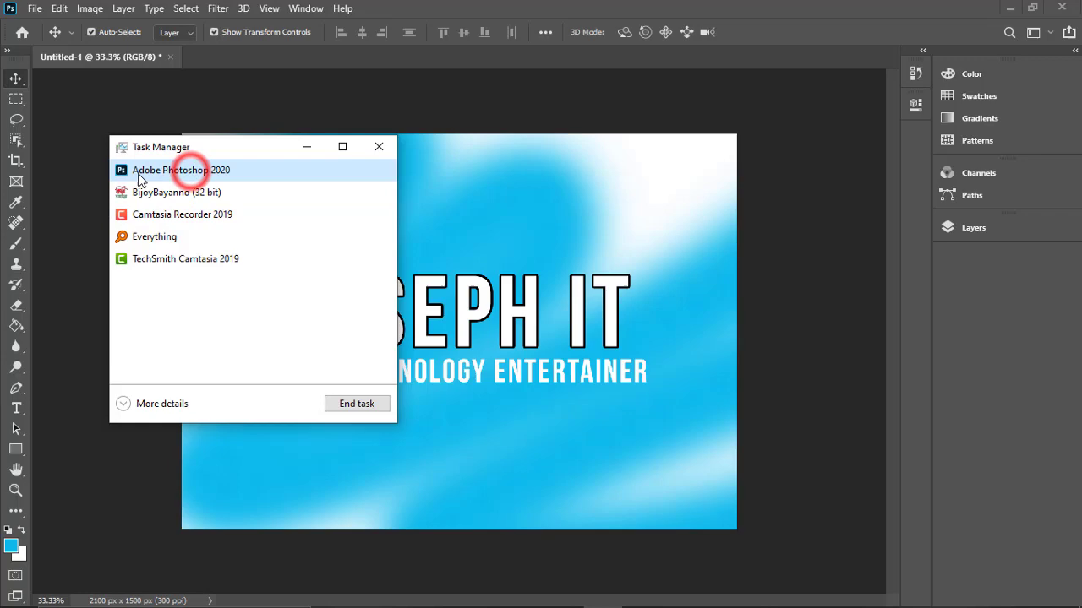
# End the Photoshop task, close Task Manager, and run %appdata% to open AppData Roaming
pyautogui.click(357, 404)
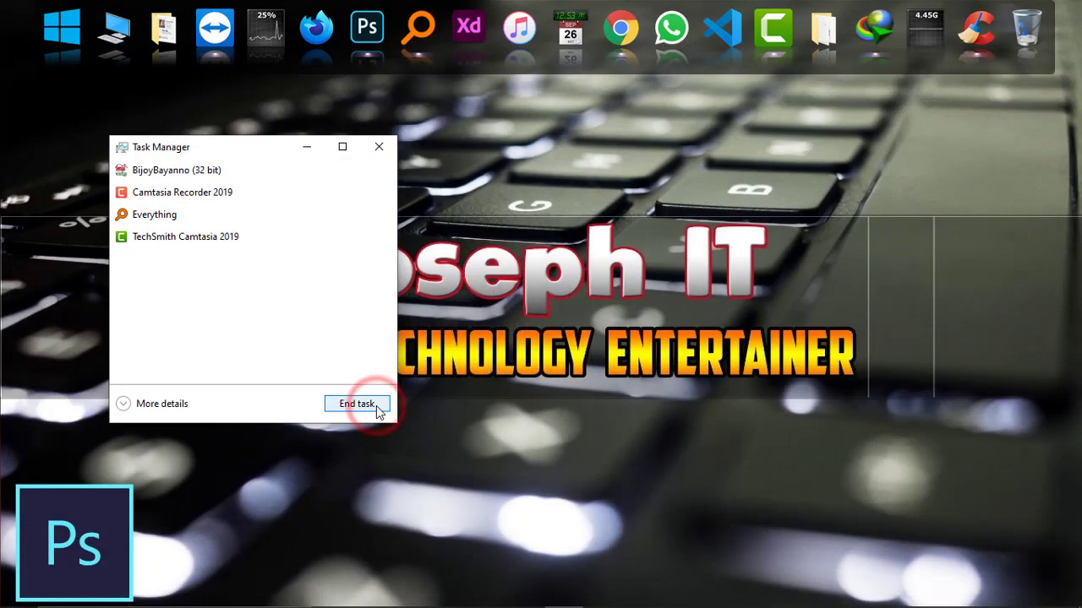
pyautogui.click(378, 147)
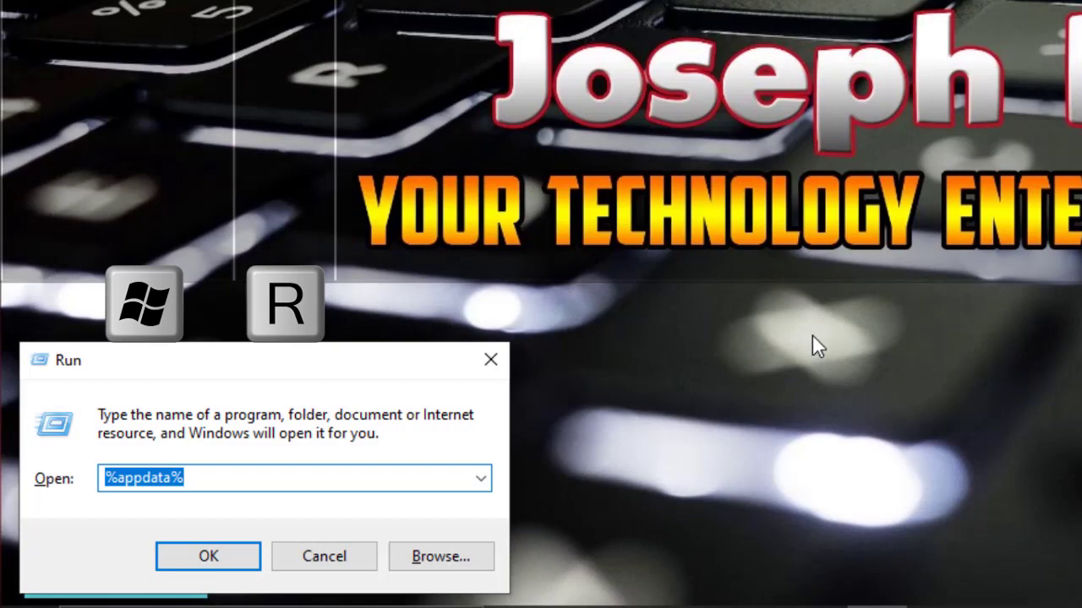
pyautogui.press('End')
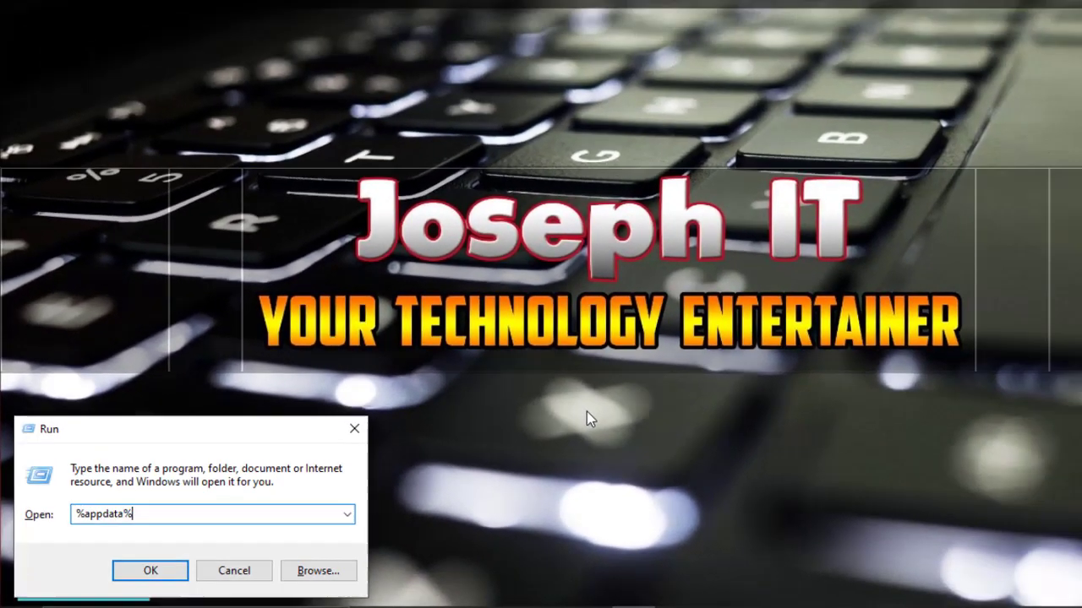
pyautogui.press('Return')
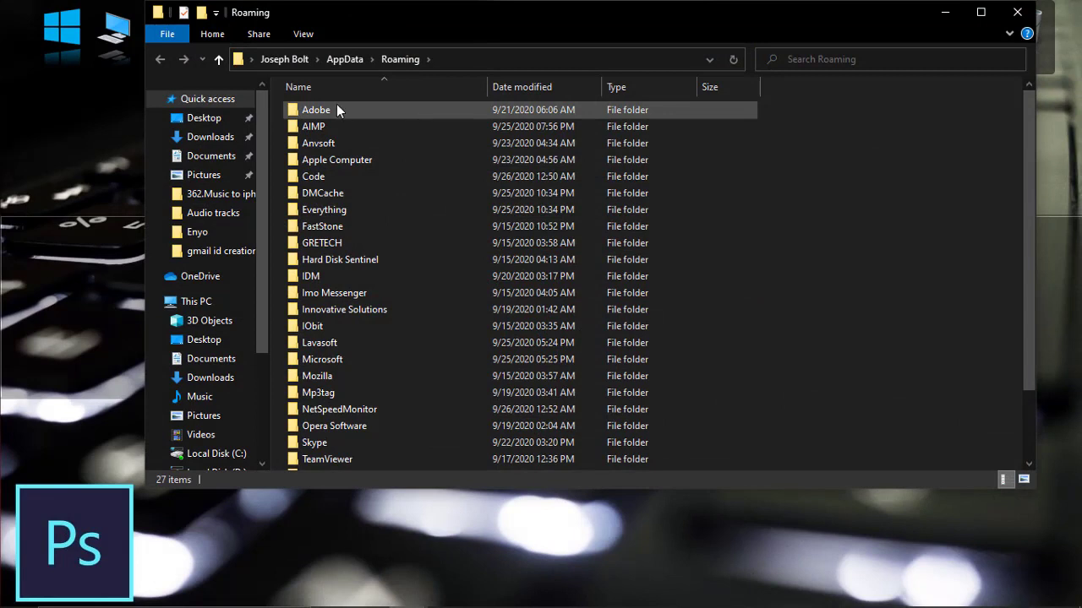
# Browse into Adobe > Adobe Photoshop 2020 > AutoRecover in File Explorer
pyautogui.doubleClick(357, 111)
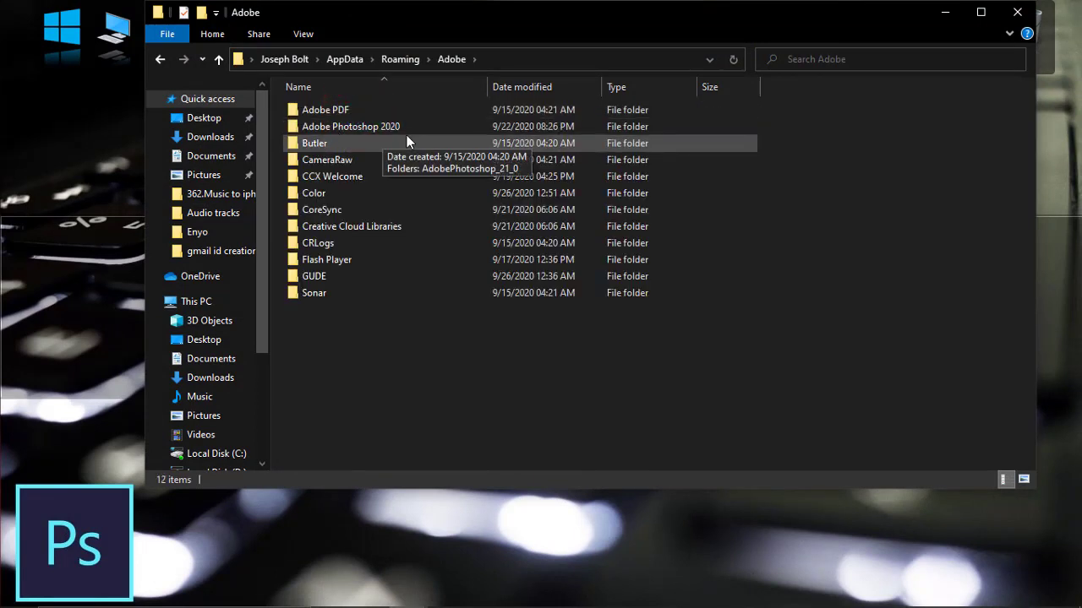
pyautogui.click(362, 127)
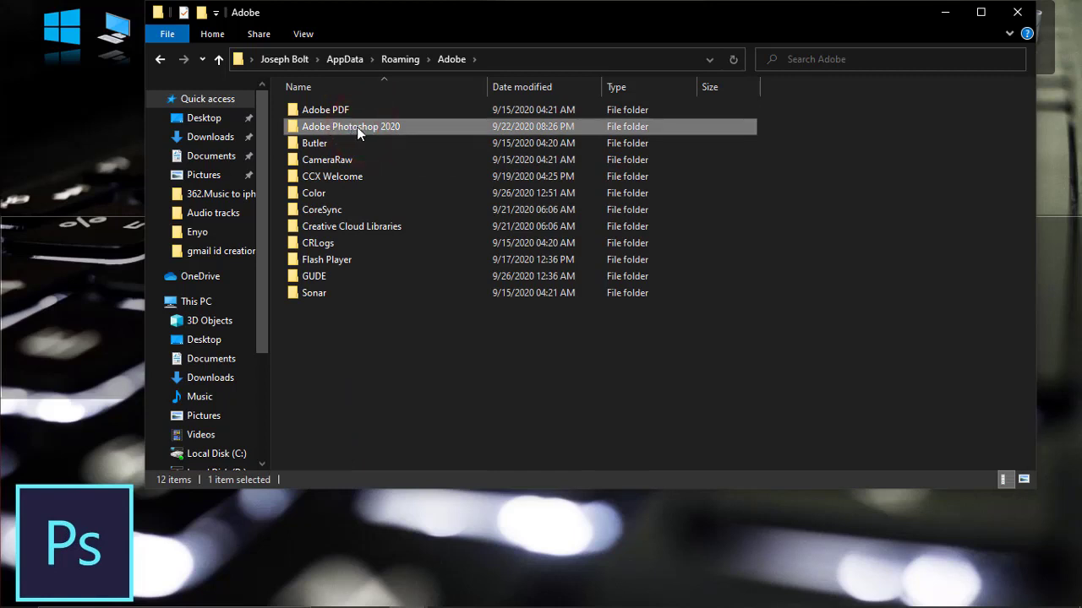
pyautogui.doubleClick(403, 130)
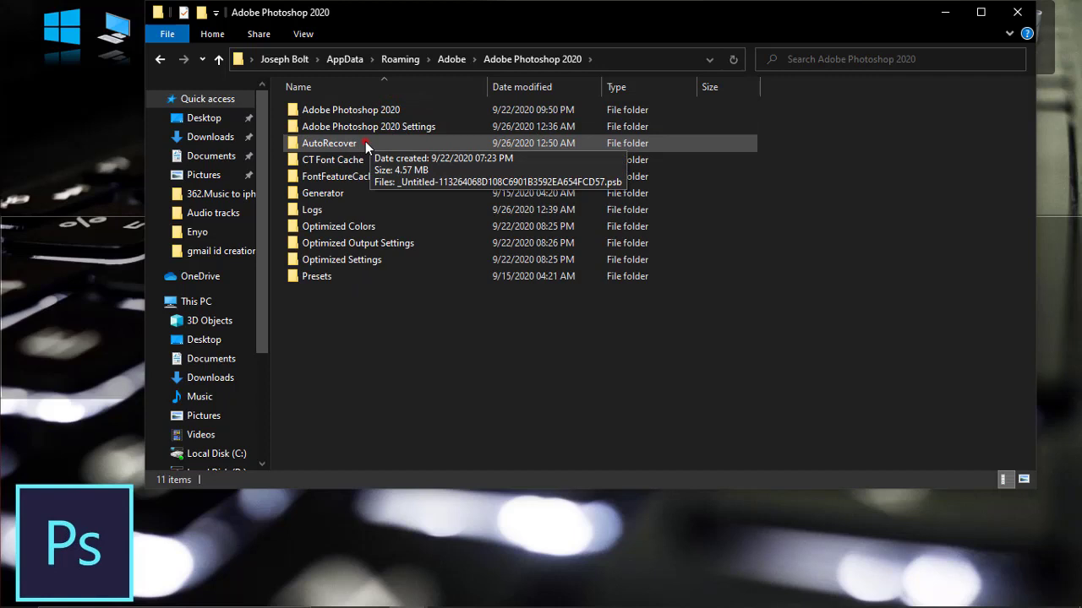
pyautogui.doubleClick(365, 142)
pyautogui.click(498, 272)
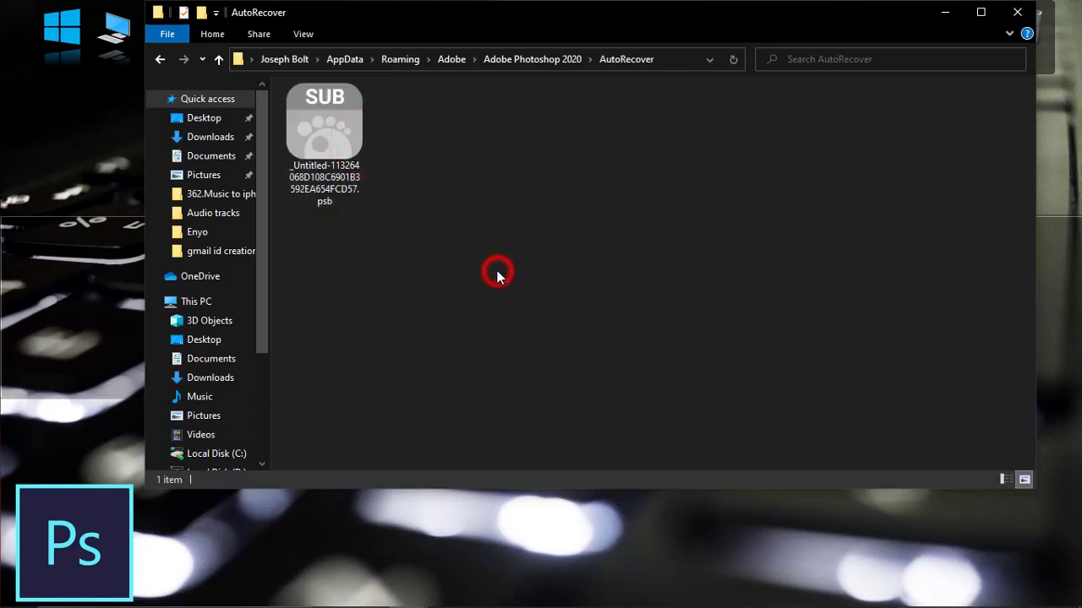
# Open the recovered .psb file with Adobe Photoshop 2020 via Open with
pyautogui.click(340, 137)
pyautogui.rightClick(339, 137)
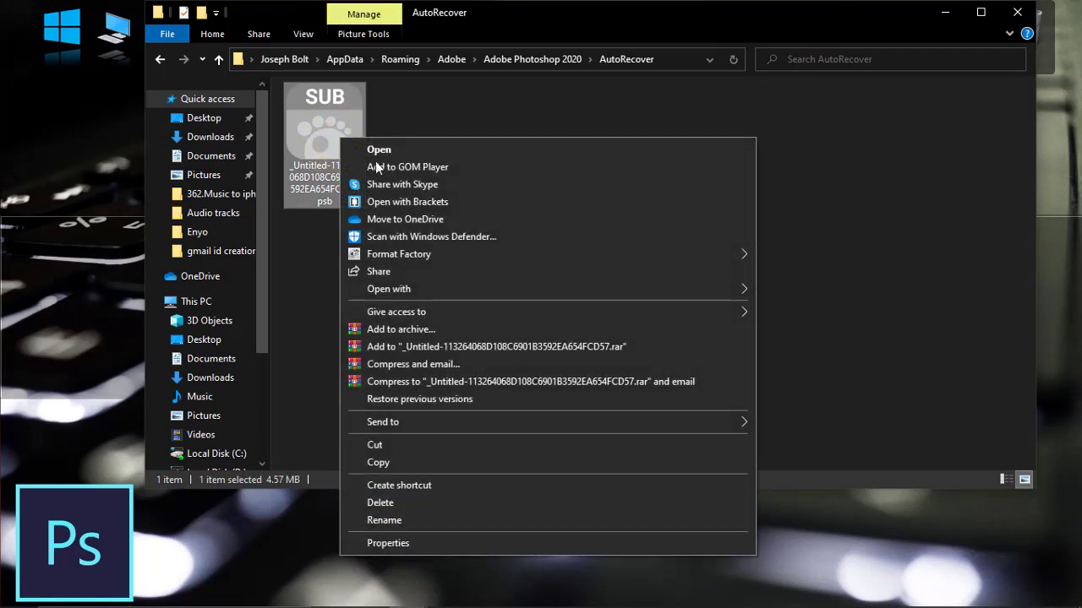
pyautogui.click(448, 293)
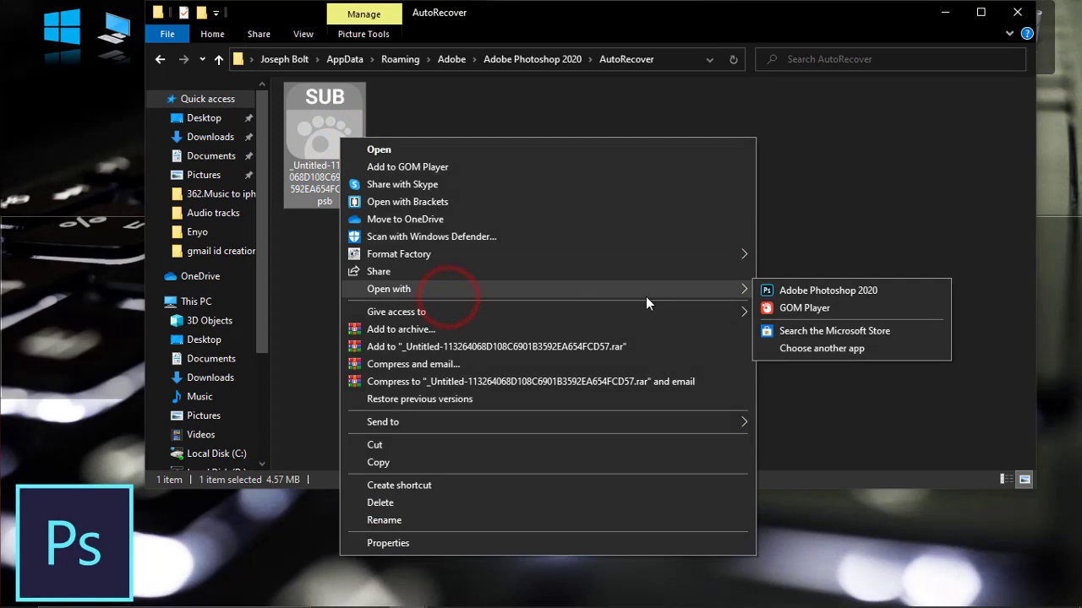
pyautogui.click(883, 291)
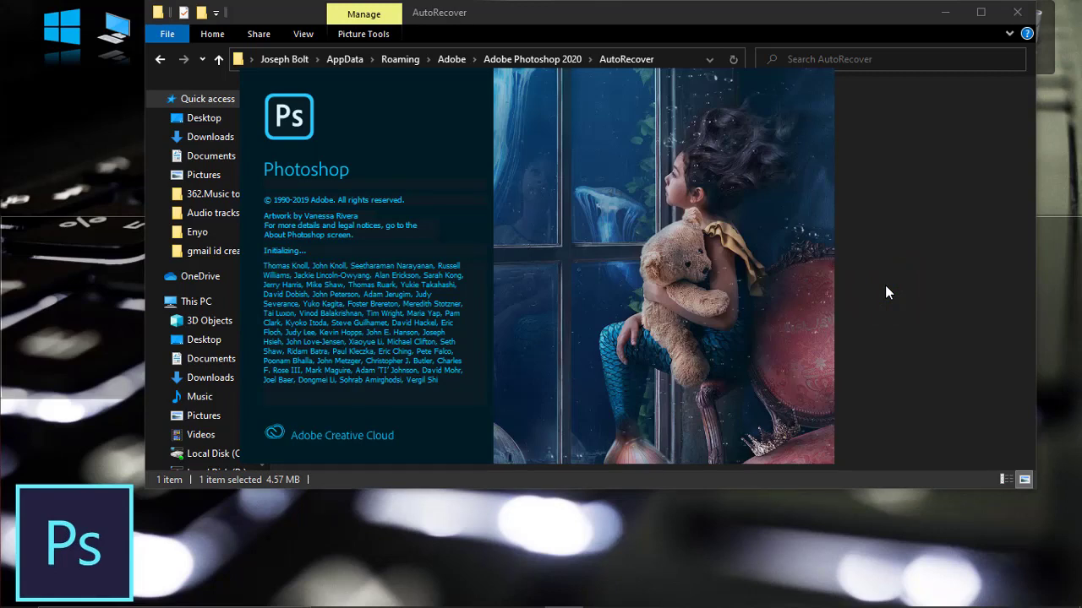
# Minimize File Explorer while Photoshop loads the Untitled-1-Recovered banner
pyautogui.click(947, 15)
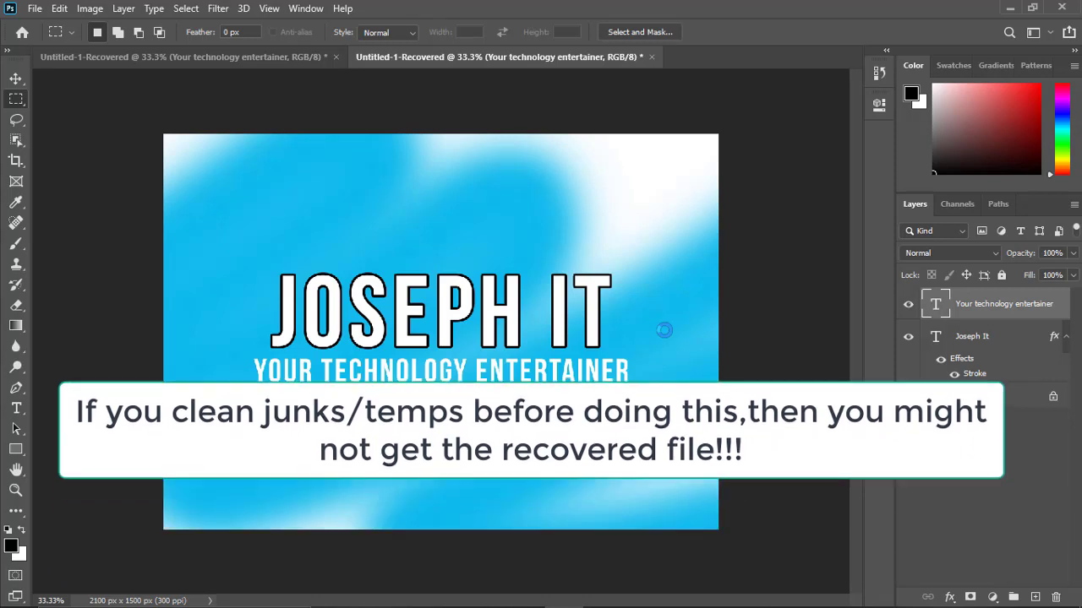
# Minimize Photoshop, leaving Untitled-1-Recovered open, and show the Windows desktop
pyautogui.click(1008, 8)
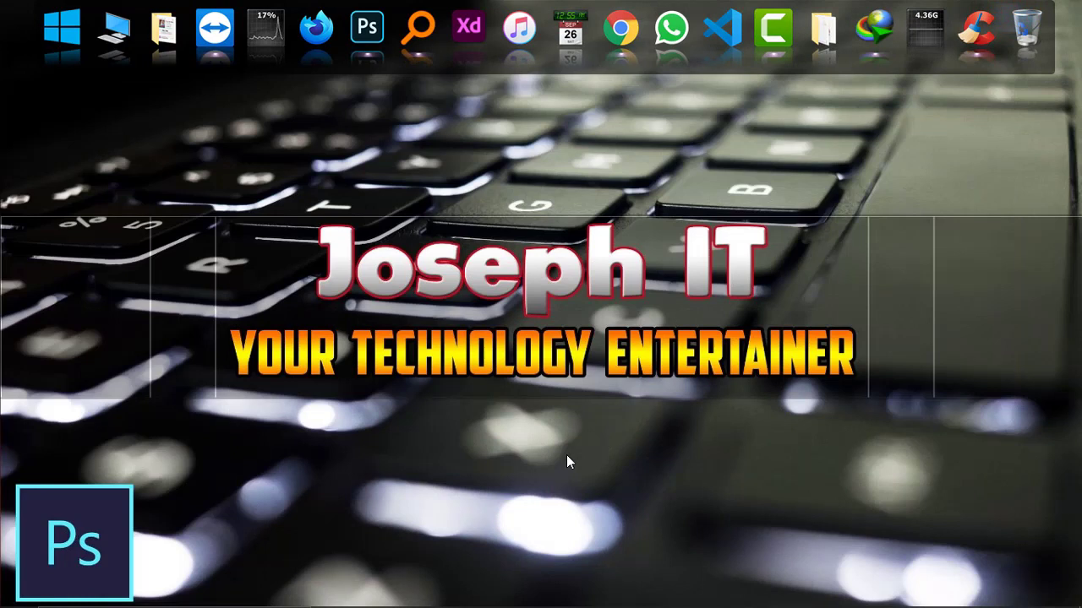
pyautogui.click(425, 446)
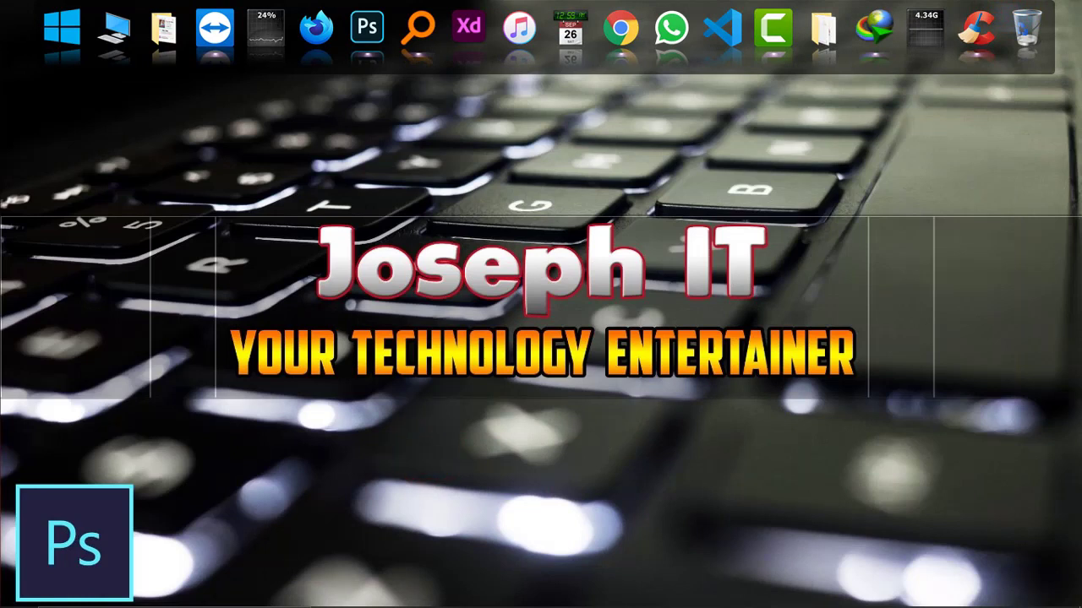